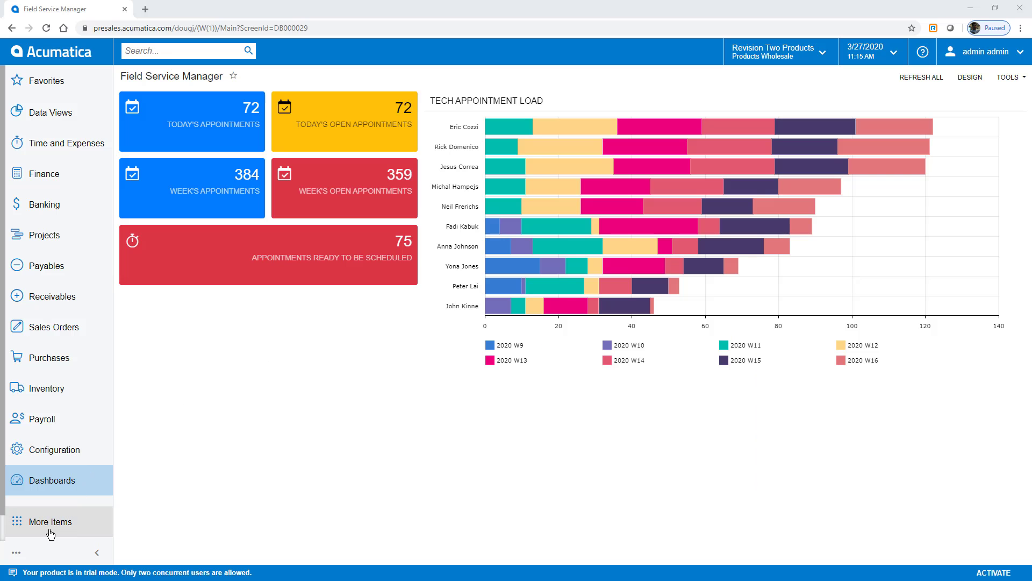
Open the Staff Appointments on Map screen from the Services workspace.
{"action": "left_click", "coordinate": [21, 525]}
{"action": "left_click", "coordinate": [488, 294]}
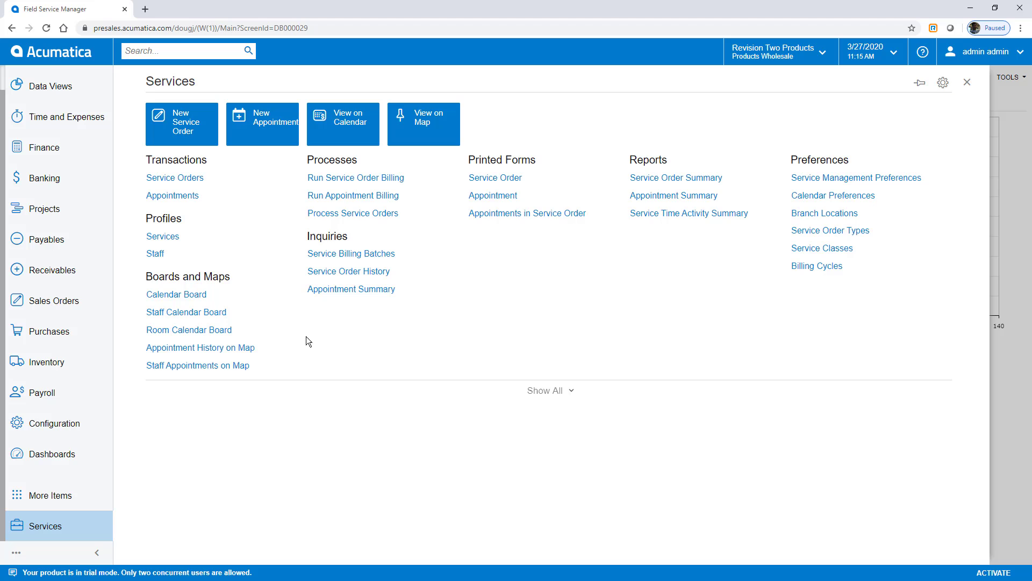
{"action": "left_click", "coordinate": [214, 368]}
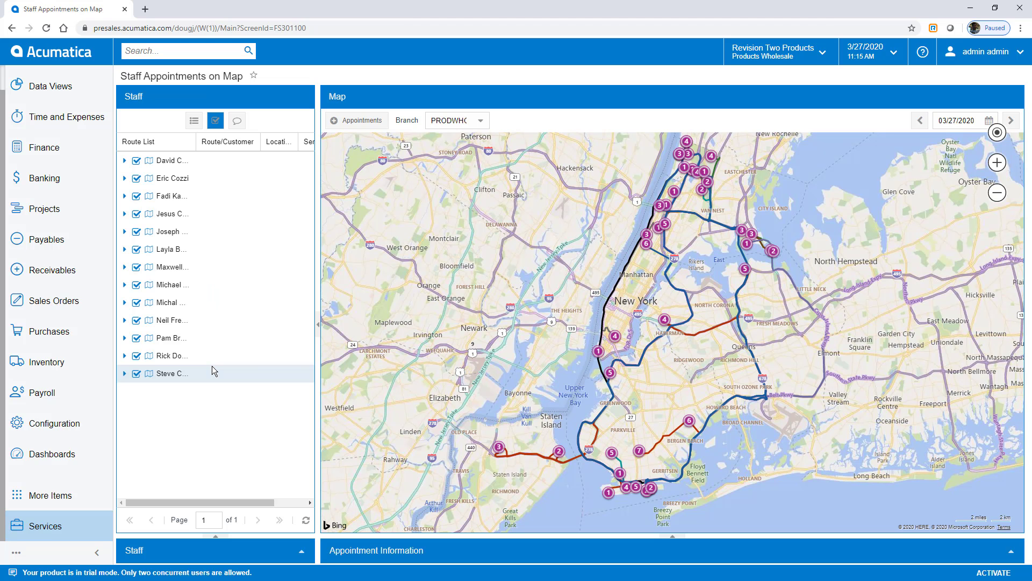
Clear all routes, preview individual technicians' routes, and list the first technician's appointments.
{"action": "left_click", "coordinate": [214, 122]}
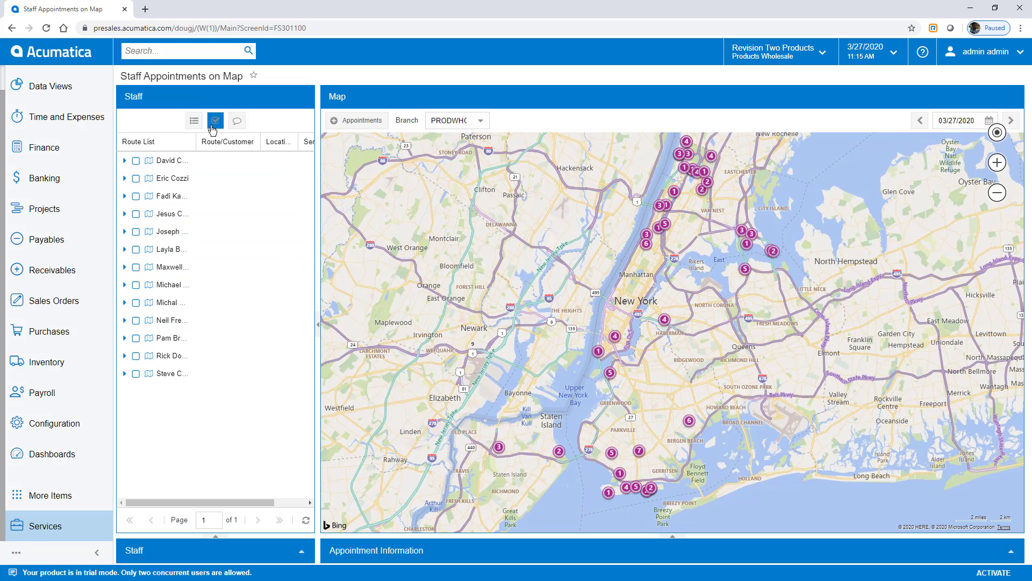
{"action": "left_click", "coordinate": [137, 162]}
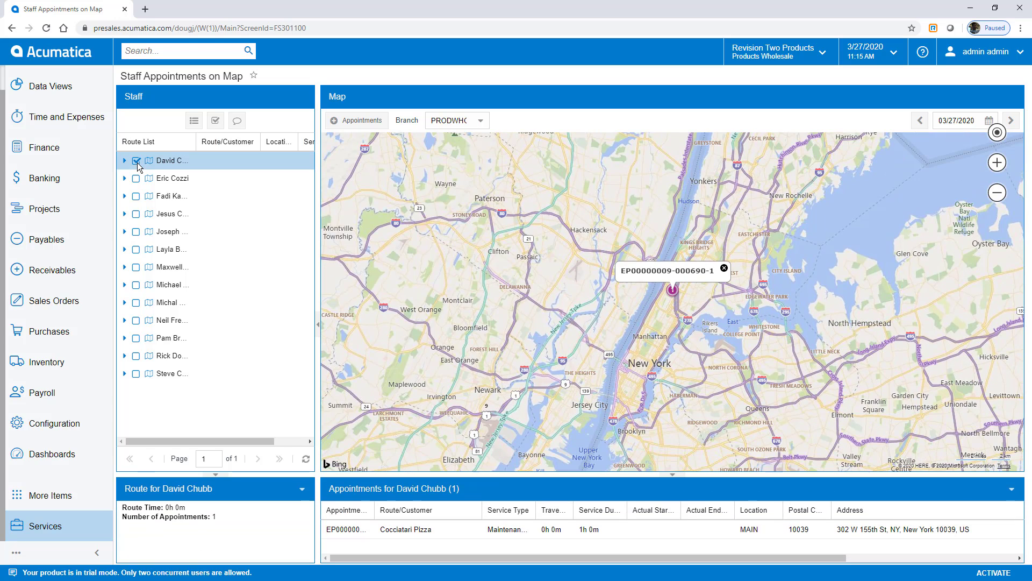
{"action": "left_click", "coordinate": [136, 179]}
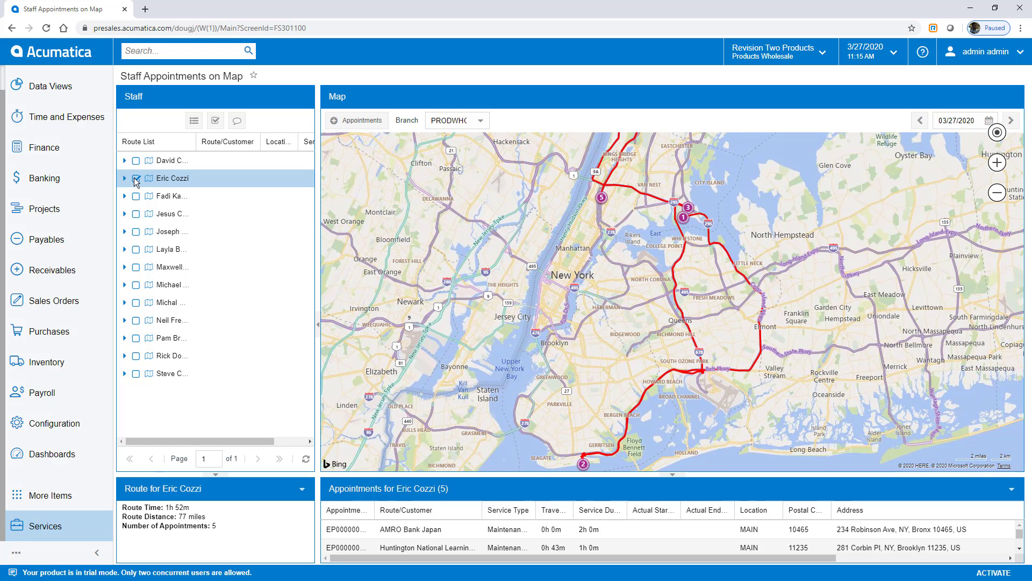
{"action": "left_click", "coordinate": [136, 179]}
{"action": "left_click", "coordinate": [136, 196]}
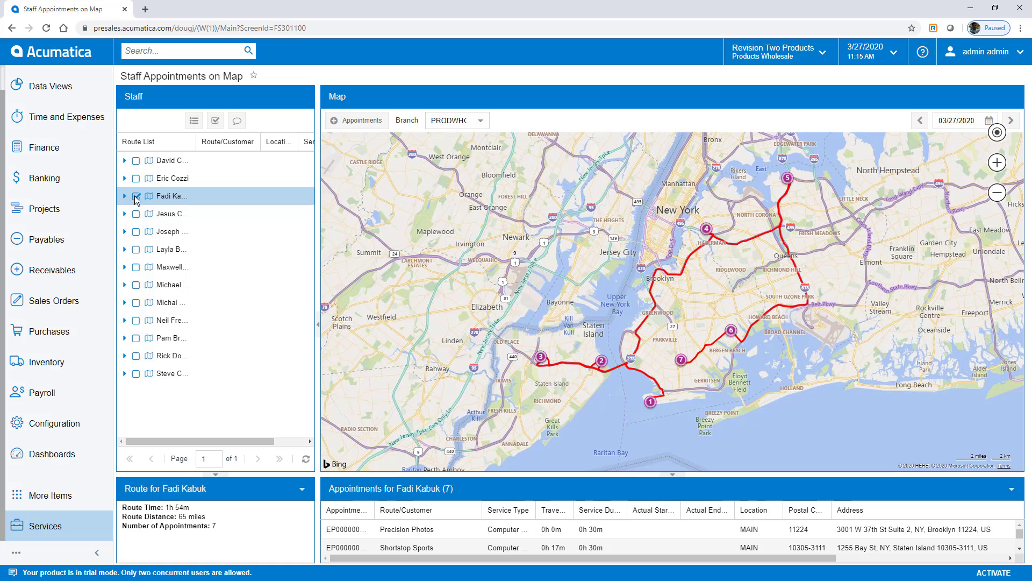
{"action": "left_click", "coordinate": [136, 197]}
{"action": "left_click", "coordinate": [124, 160]}
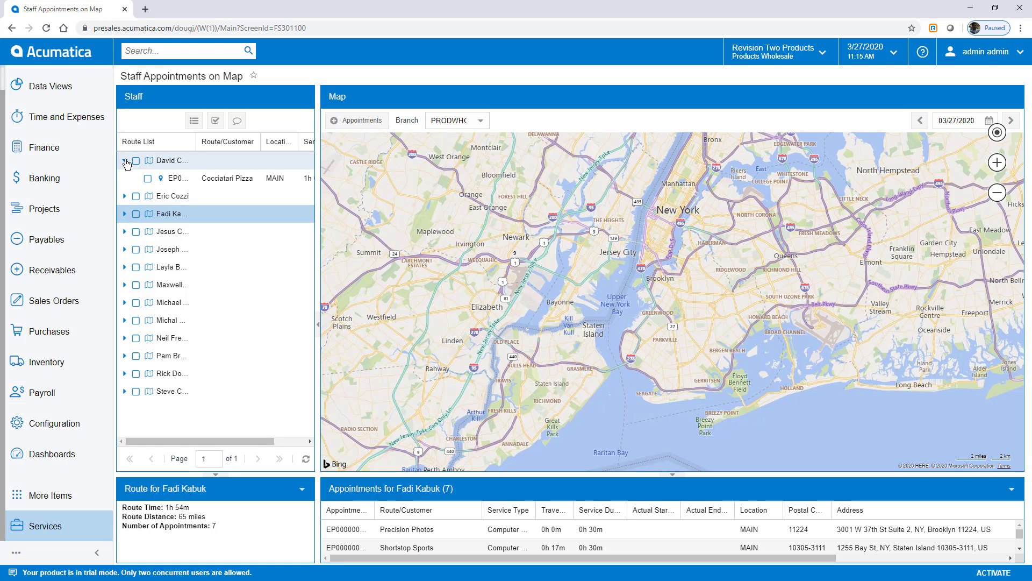
Unassign the technician from the Cocciatari Pizza appointment, save it, and refresh the staff list.
{"action": "left_click", "coordinate": [180, 181]}
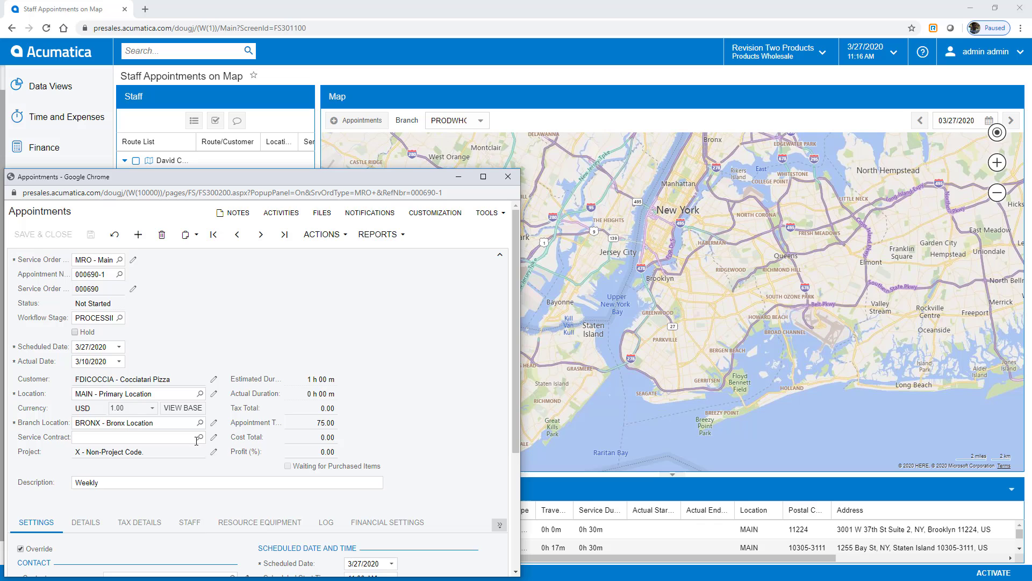
{"action": "left_click", "coordinate": [189, 522]}
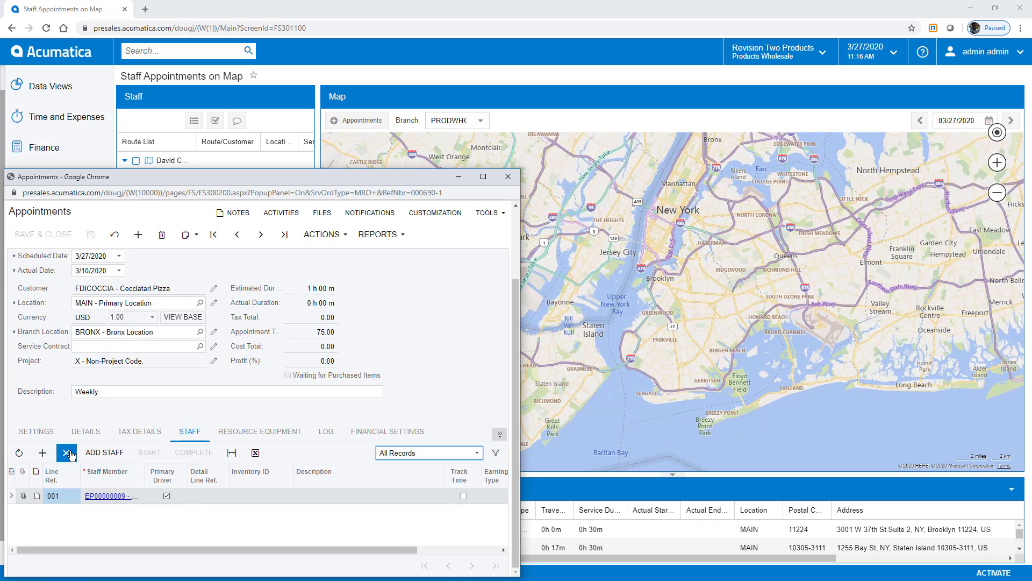
{"action": "left_click", "coordinate": [66, 453]}
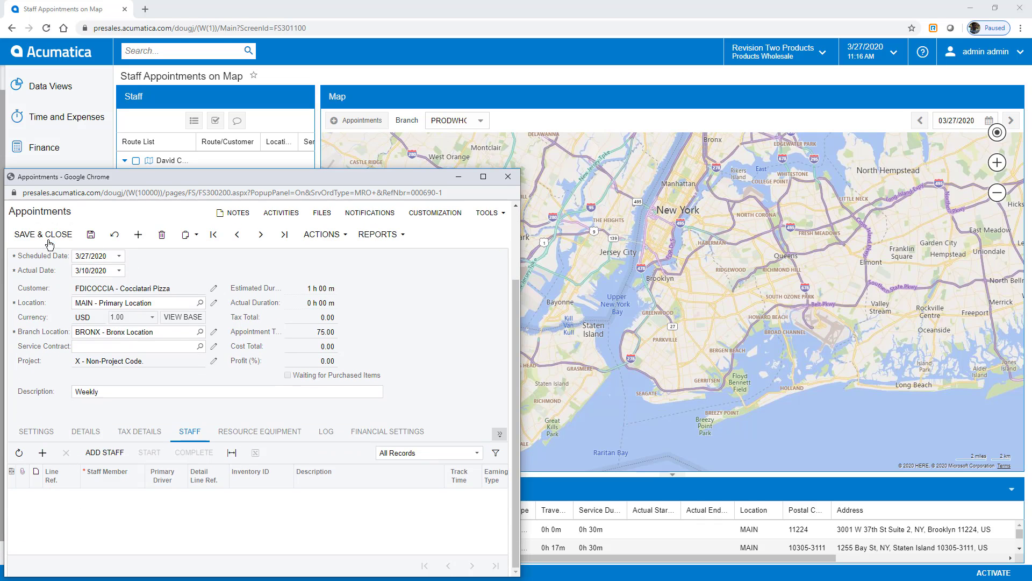
{"action": "left_click", "coordinate": [48, 242]}
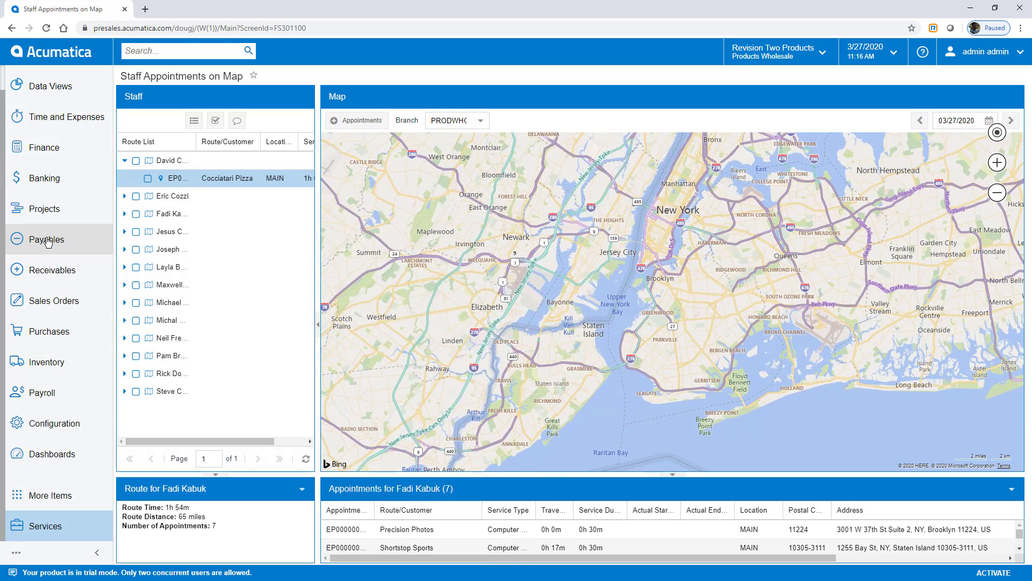
{"action": "left_click", "coordinate": [305, 460]}
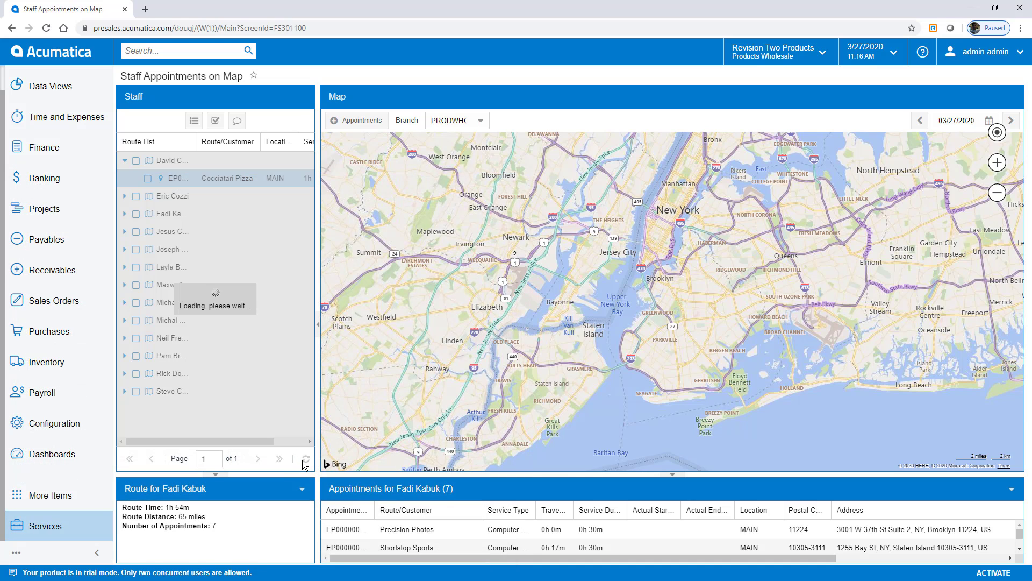
Show only the first listed technician's route on the map.
{"action": "left_click", "coordinate": [215, 121]}
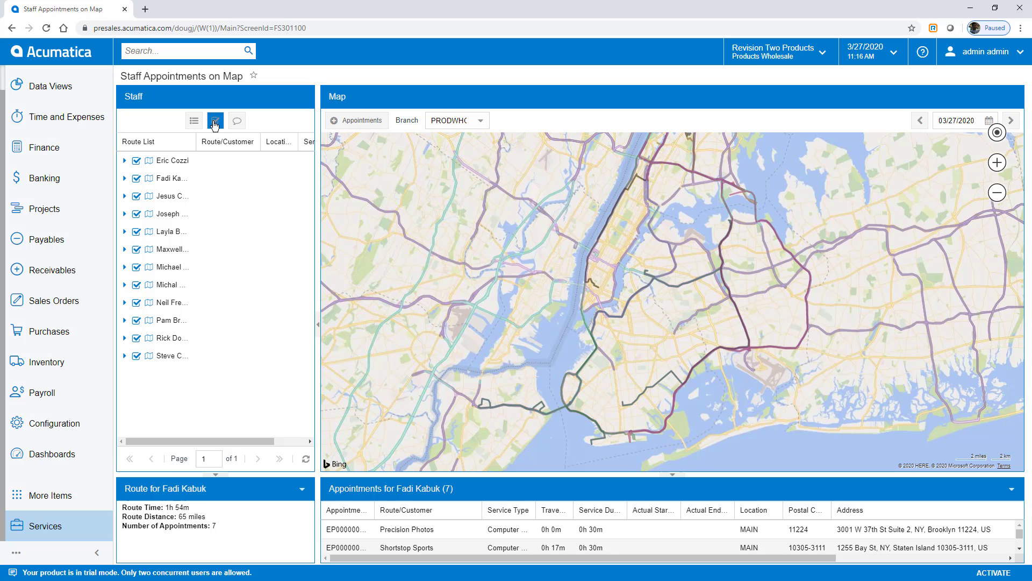
{"action": "left_click", "coordinate": [215, 120]}
{"action": "left_click", "coordinate": [136, 161]}
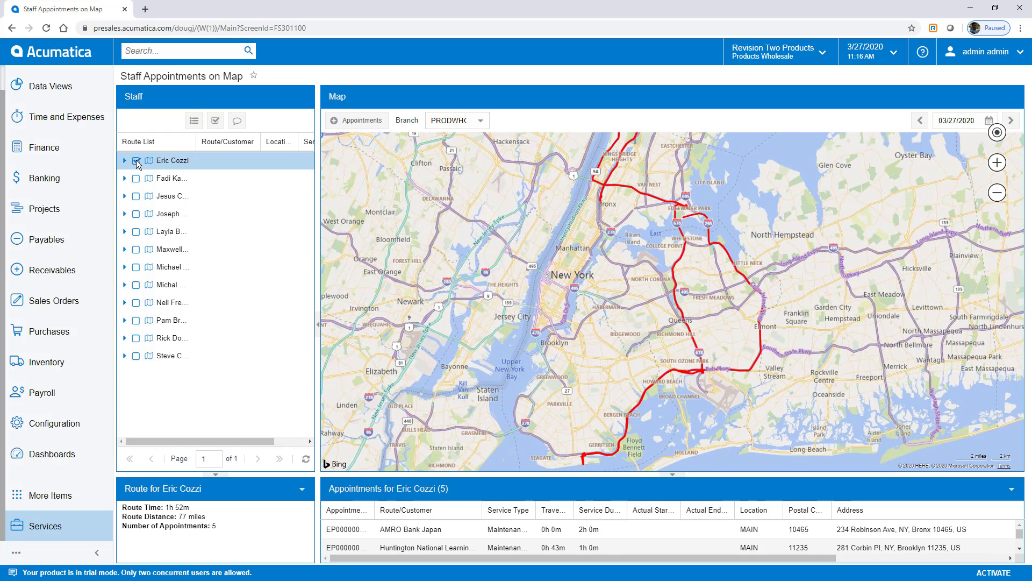
Search 'optimiz' and open Optimize Appointment Scheduling in a new tab.
{"action": "left_click", "coordinate": [164, 52]}
{"action": "type", "text": "optimiz"}
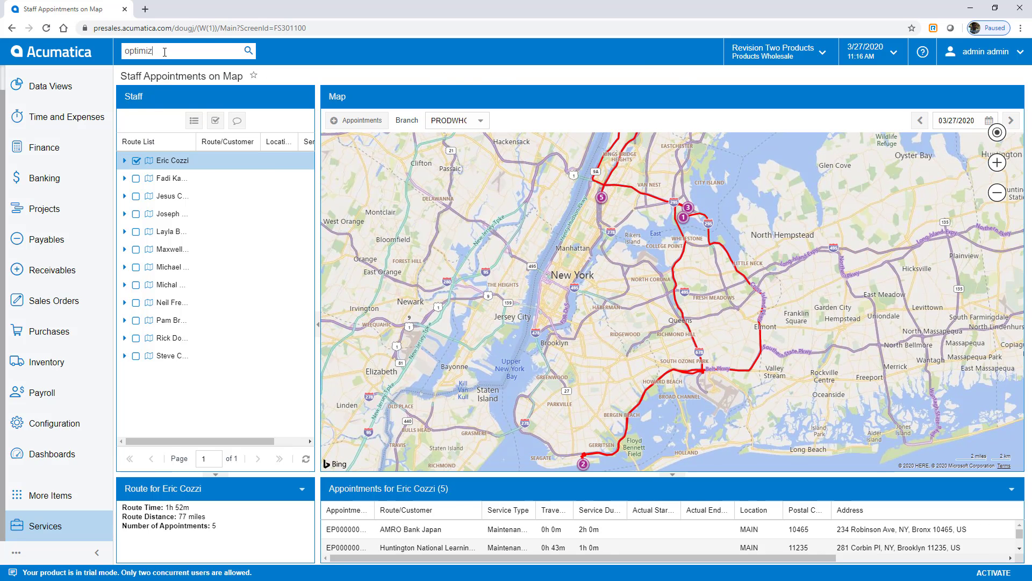
{"action": "key", "text": "Return"}
{"action": "right_click", "coordinate": [192, 159]}
{"action": "left_click", "coordinate": [194, 175]}
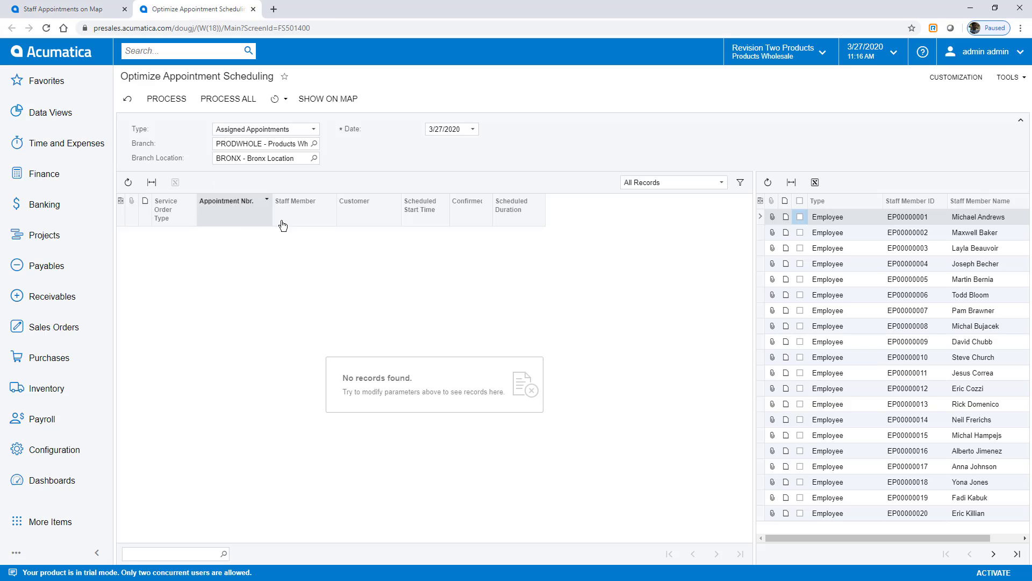
Optimize the technician's assigned appointments, yielding 4 processed and 1 error.
{"action": "left_click", "coordinate": [800, 388]}
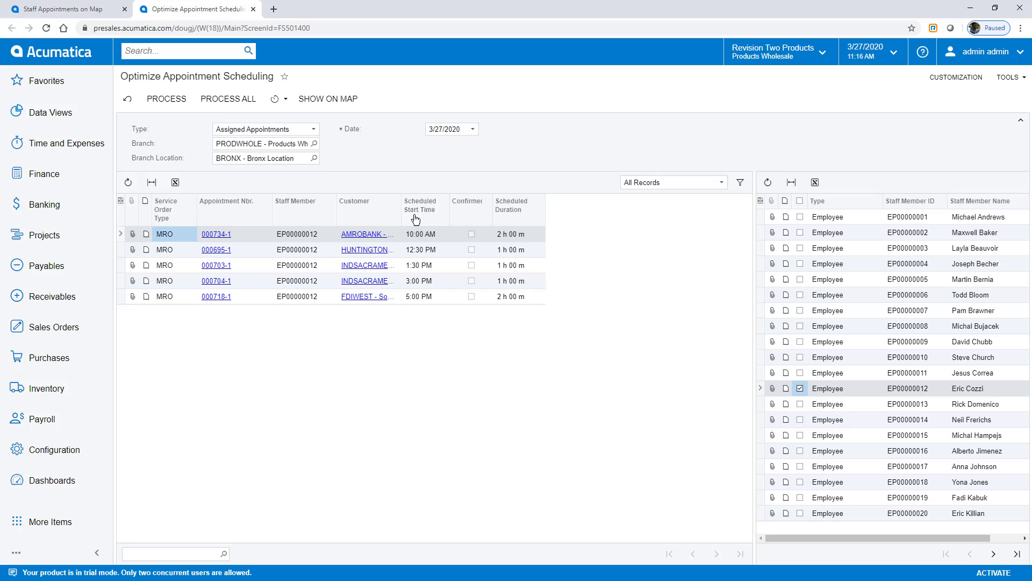
{"action": "left_click", "coordinate": [230, 107]}
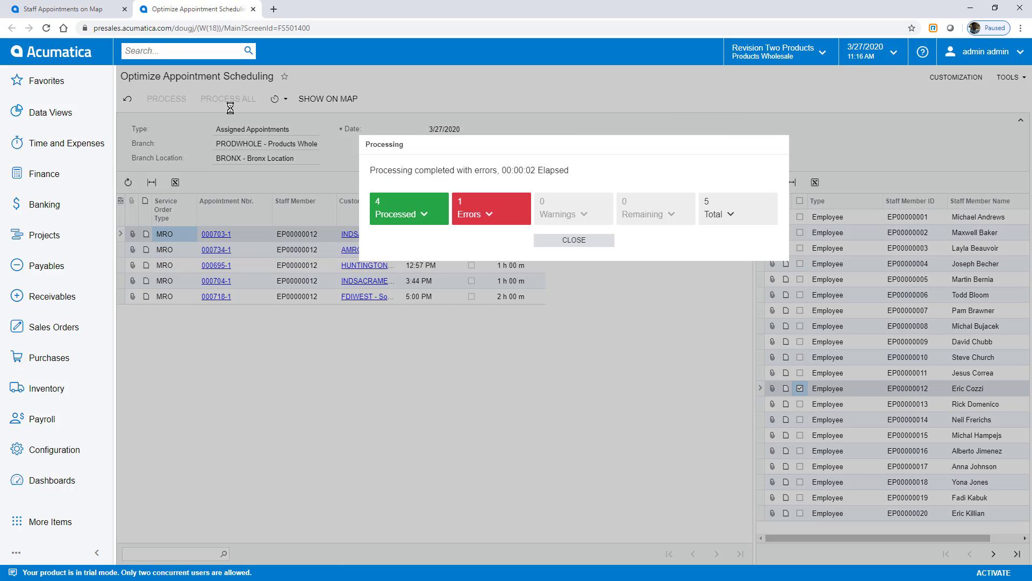
{"action": "left_click", "coordinate": [488, 215]}
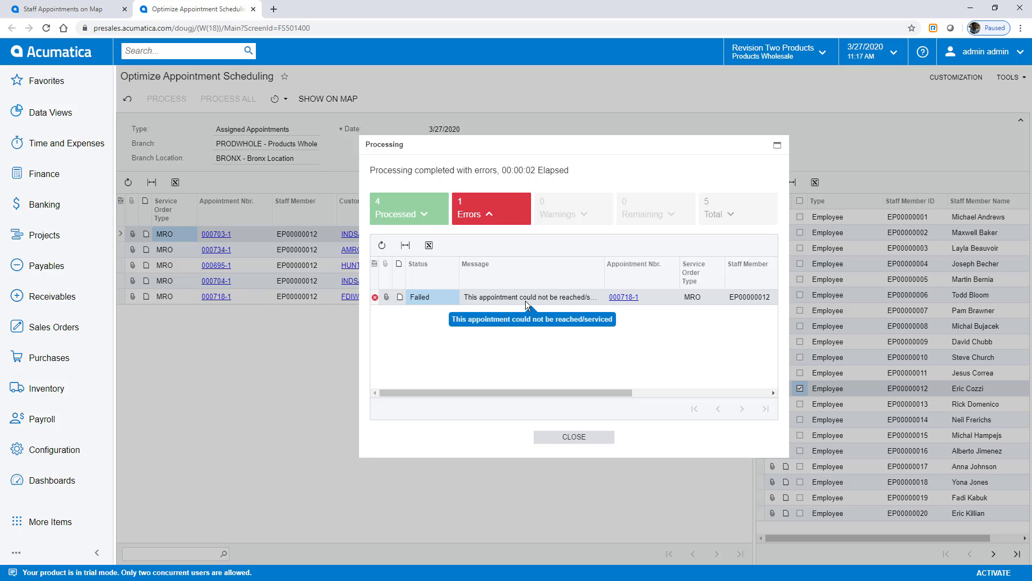
Remove the staff assignment from failed appointment 000718-1 and save it.
{"action": "left_click", "coordinate": [613, 298]}
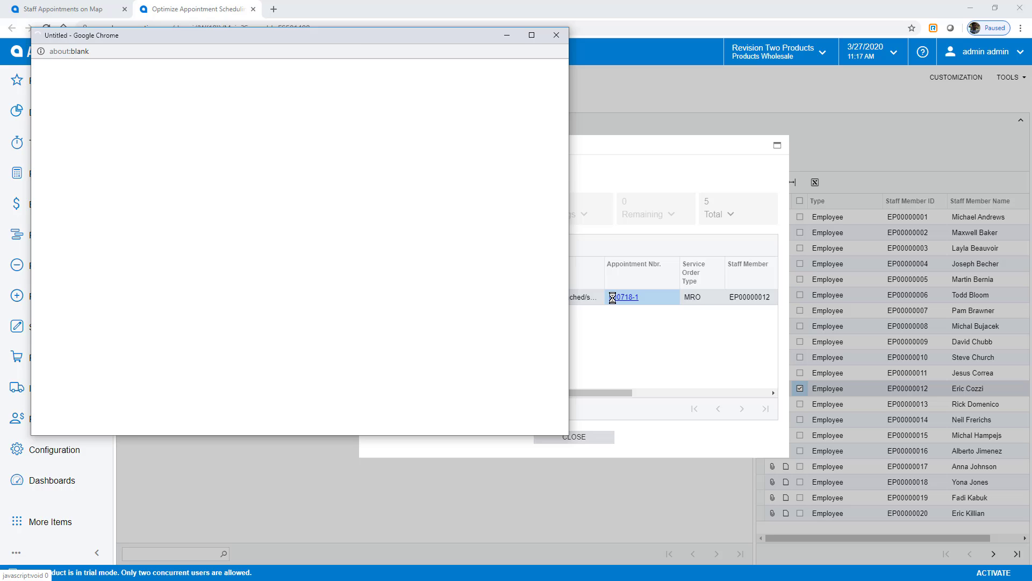
{"action": "left_click", "coordinate": [217, 261]}
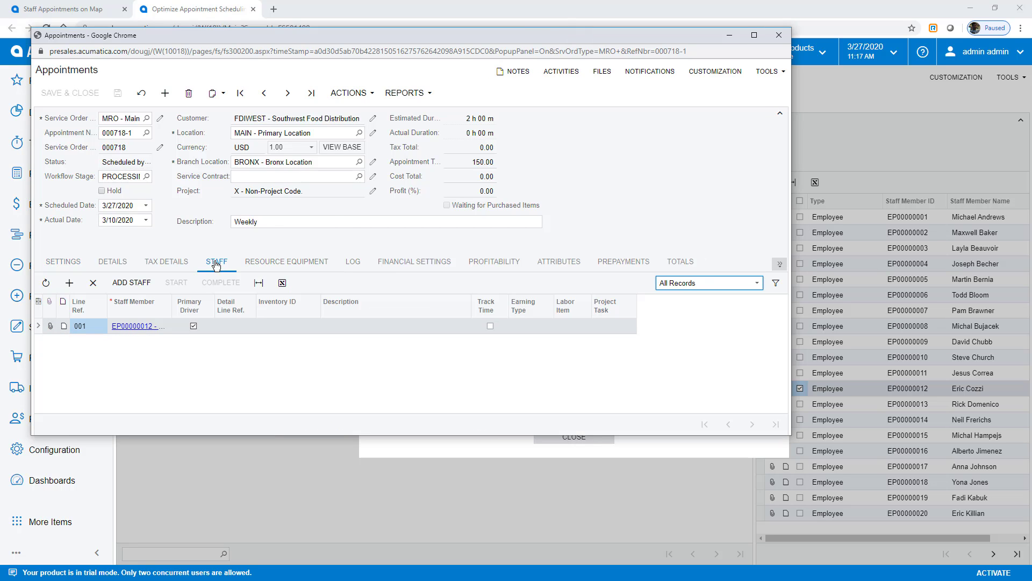
{"action": "left_click", "coordinate": [93, 282]}
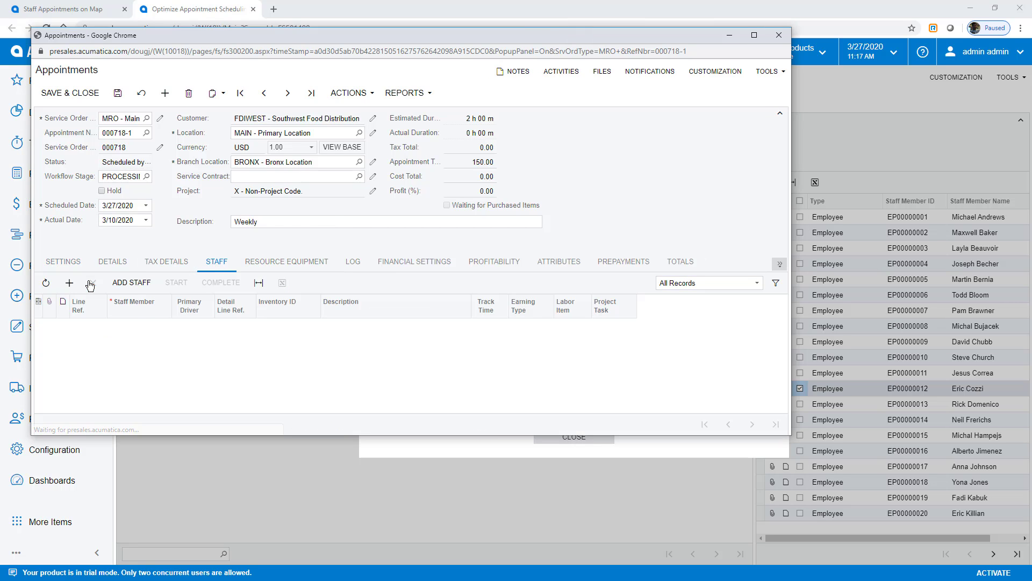
{"action": "left_click", "coordinate": [65, 94]}
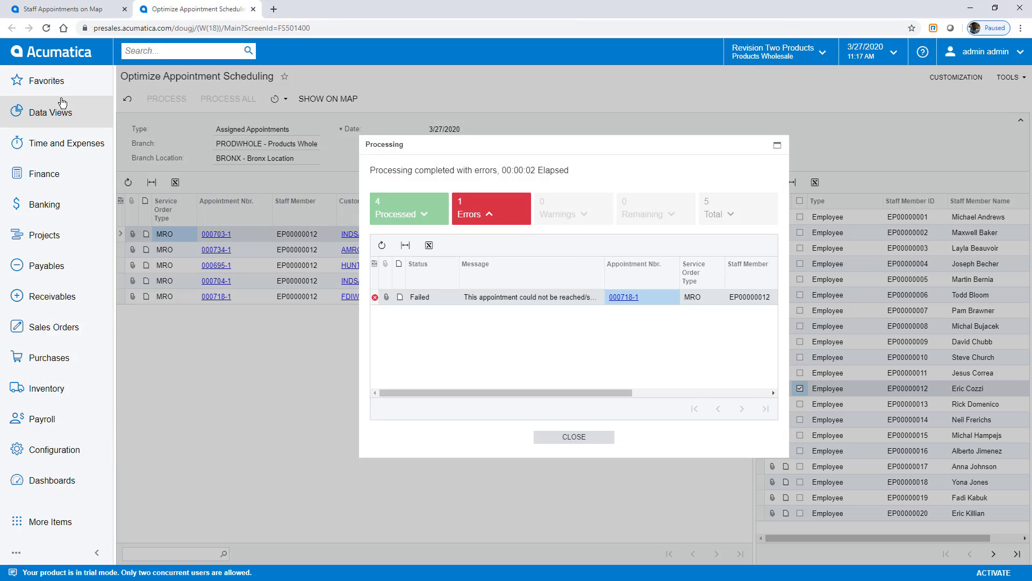
Open the Calendar Board in a separate tab, view its second staff page, then return.
{"action": "left_click", "coordinate": [562, 436]}
{"action": "left_click", "coordinate": [40, 521]}
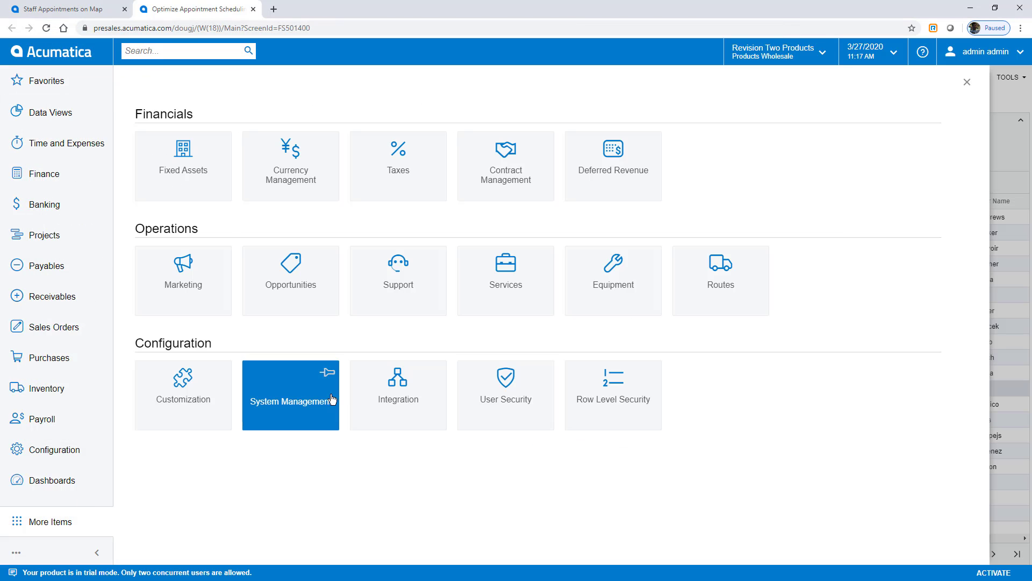
{"action": "left_click", "coordinate": [508, 279]}
{"action": "right_click", "coordinate": [186, 294]}
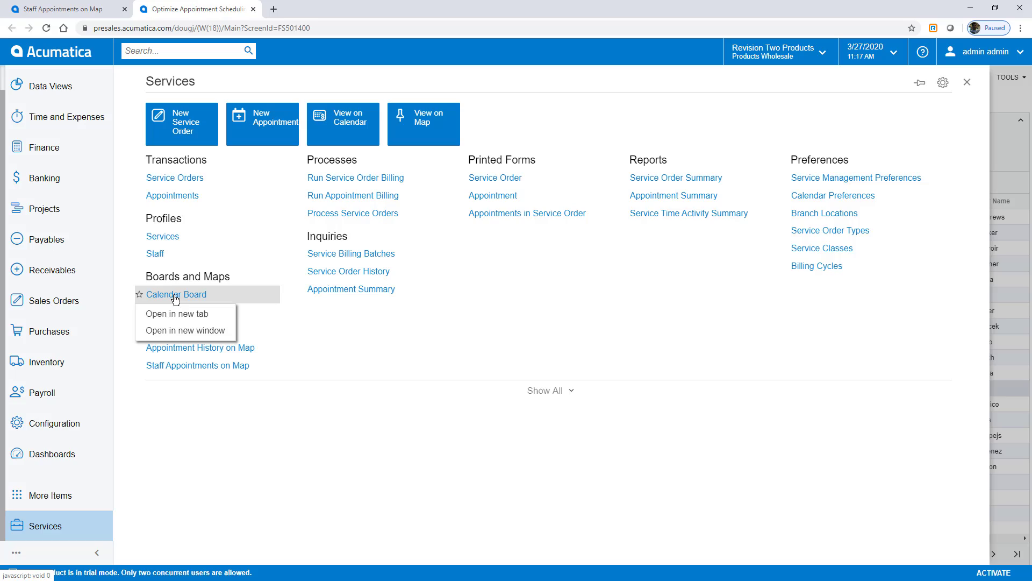
{"action": "left_click", "coordinate": [189, 312]}
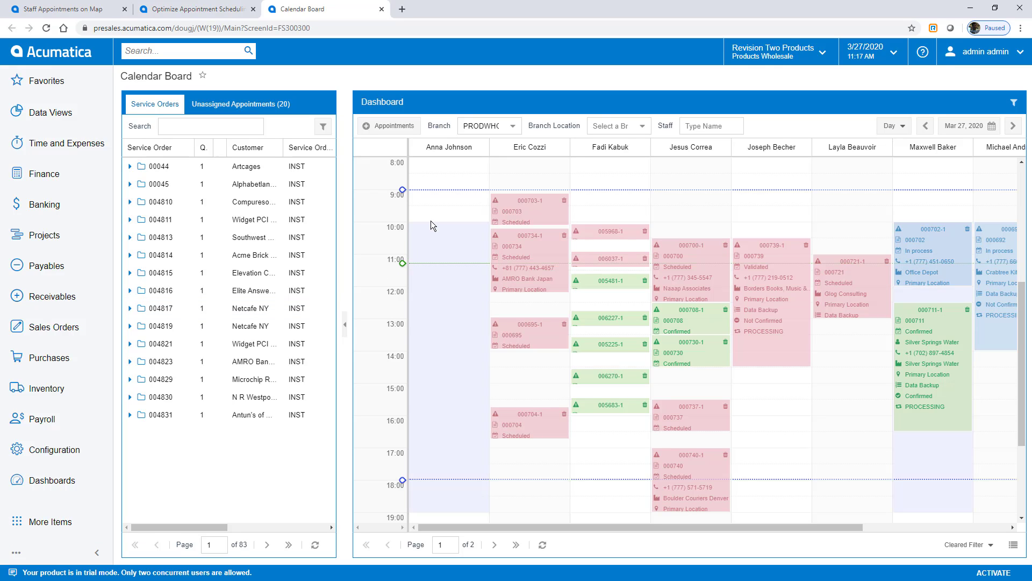
{"action": "left_click", "coordinate": [494, 545]}
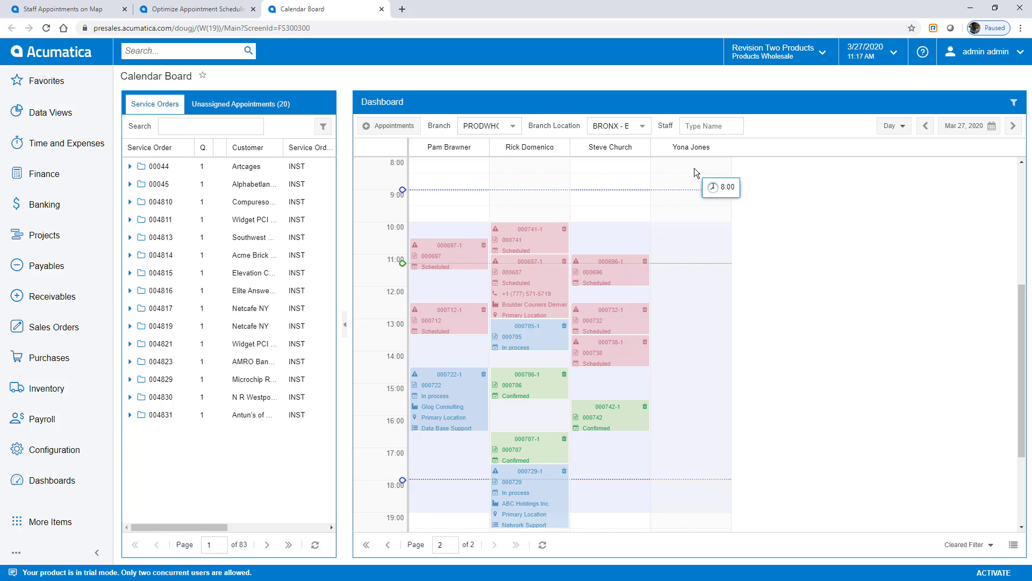
{"action": "left_click", "coordinate": [200, 11]}
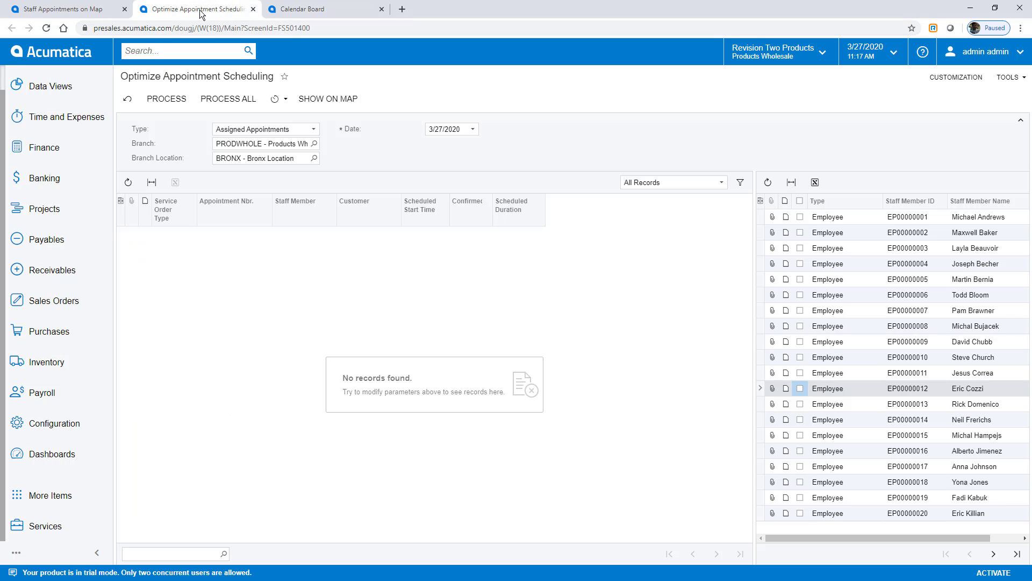
Set Type to Unassigned Appointments and select two technicians to receive them.
{"action": "left_click", "coordinate": [294, 132]}
{"action": "left_click", "coordinate": [281, 150]}
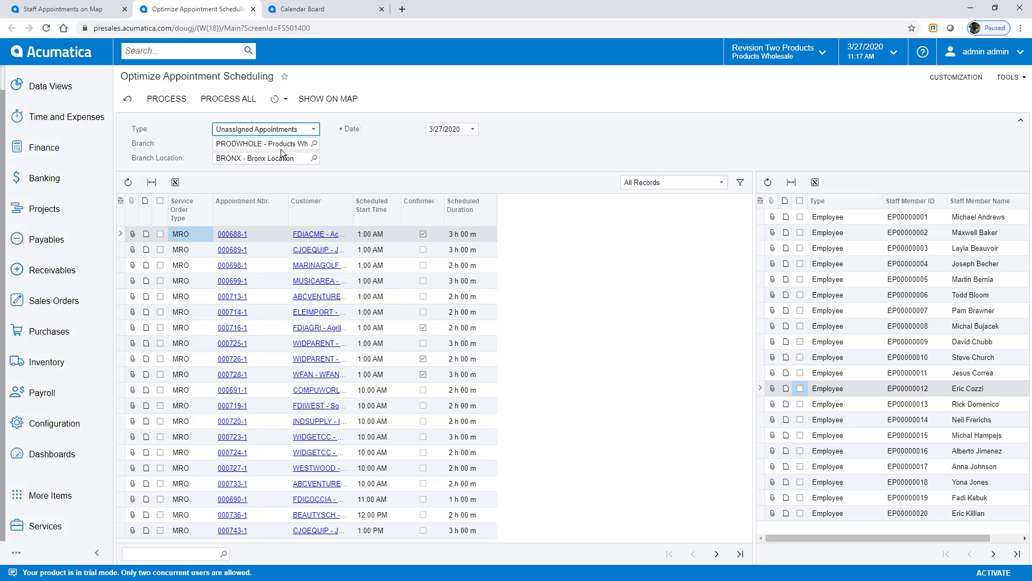
{"action": "left_click", "coordinate": [801, 466]}
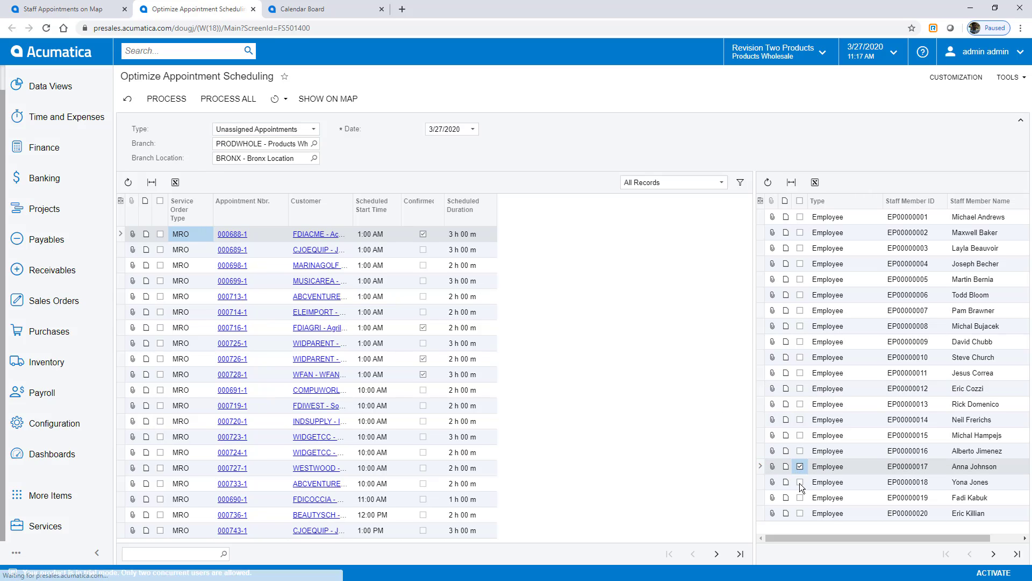
{"action": "left_click", "coordinate": [800, 483]}
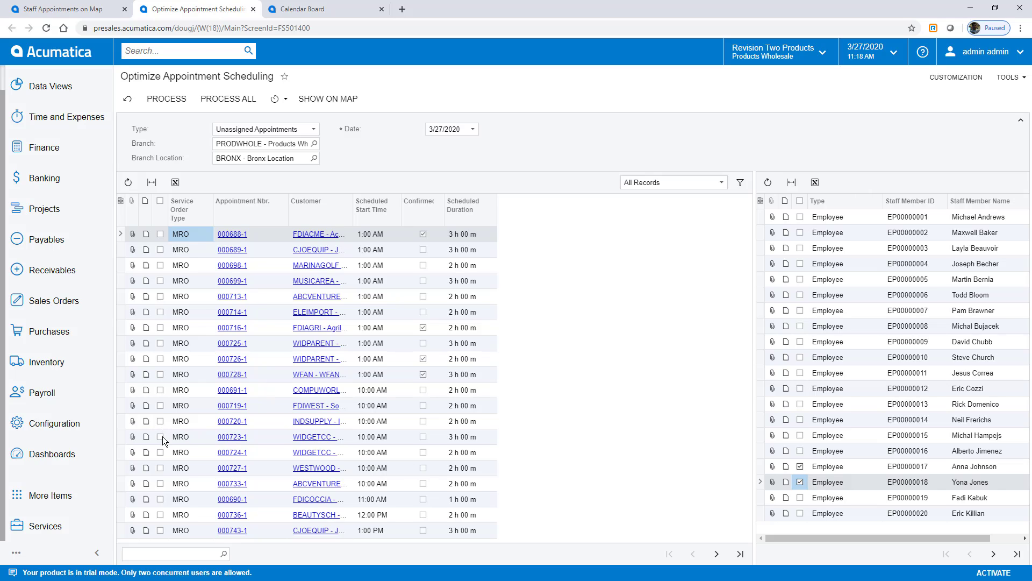
Optimize five appointments (three 10:00 AM, 11:00 AM, 12:00 PM): 5 processed, 0 errors.
{"action": "left_click", "coordinate": [162, 451]}
{"action": "left_click", "coordinate": [160, 468]}
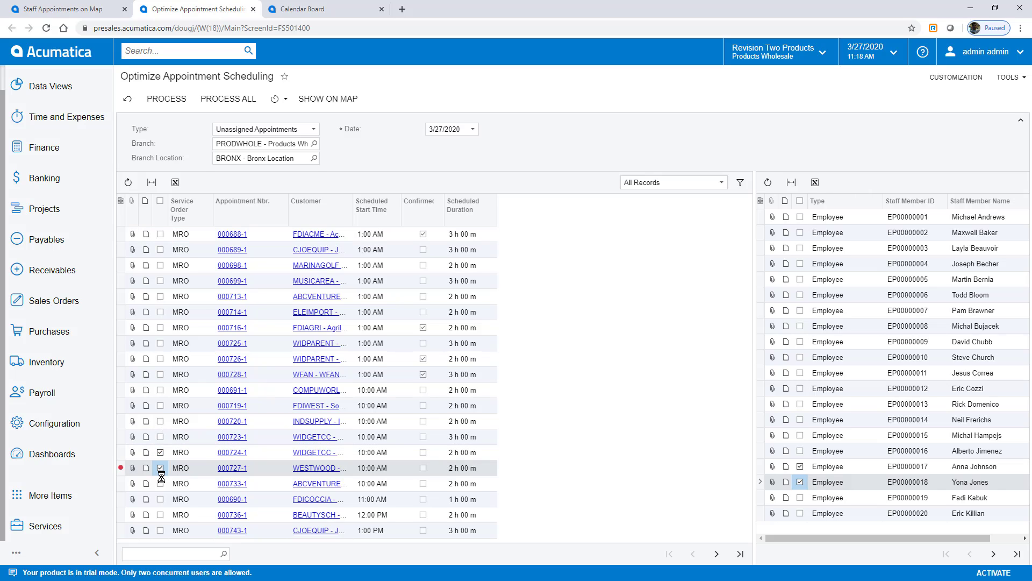
{"action": "left_click", "coordinate": [160, 484]}
{"action": "left_click", "coordinate": [160, 499]}
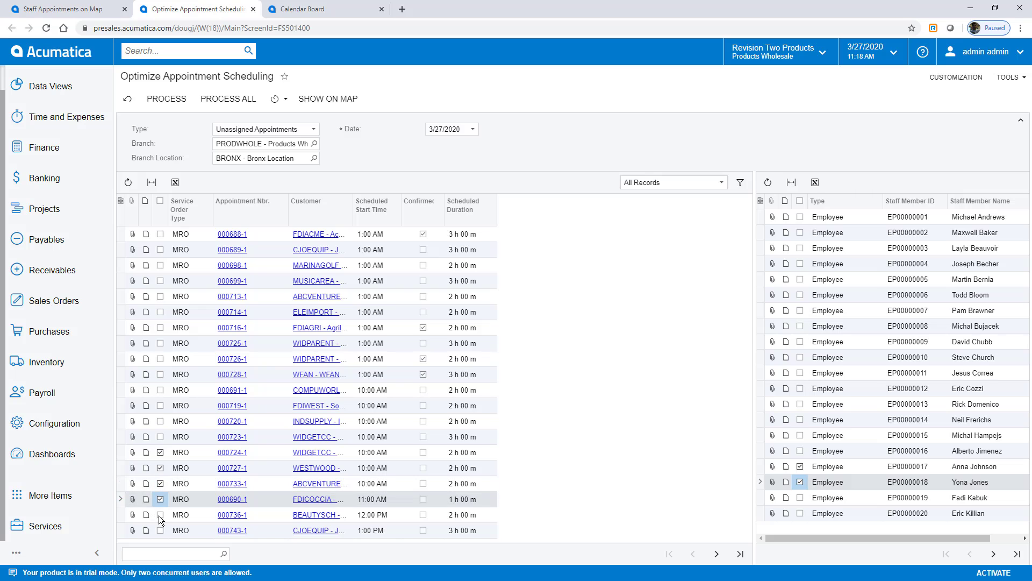
{"action": "left_click", "coordinate": [160, 515]}
{"action": "left_click", "coordinate": [177, 100]}
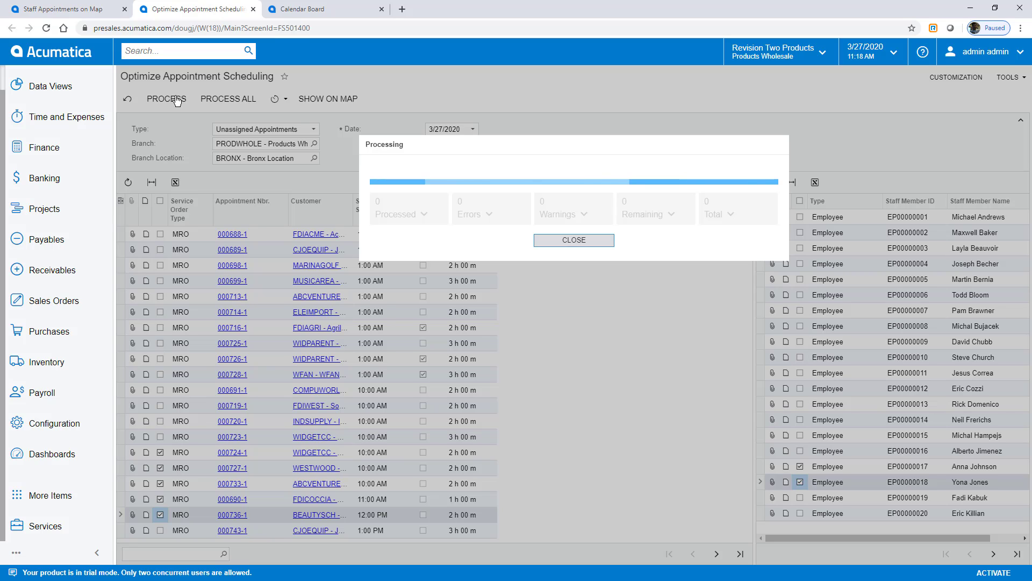
{"action": "left_click", "coordinate": [587, 242]}
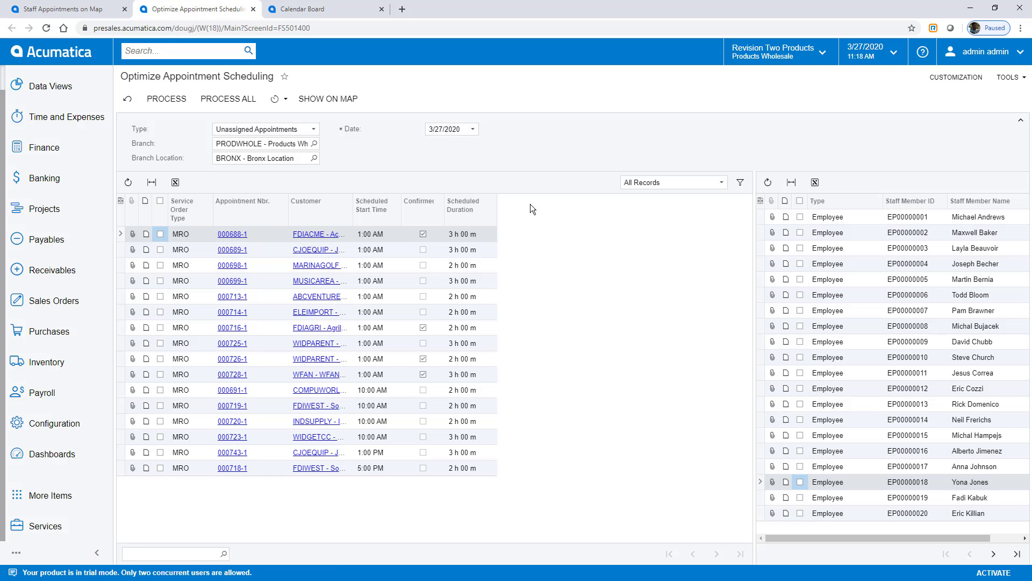
Refresh the staff map and display only the two newly scheduled technicians' routes.
{"action": "key", "text": "ctrl+1"}
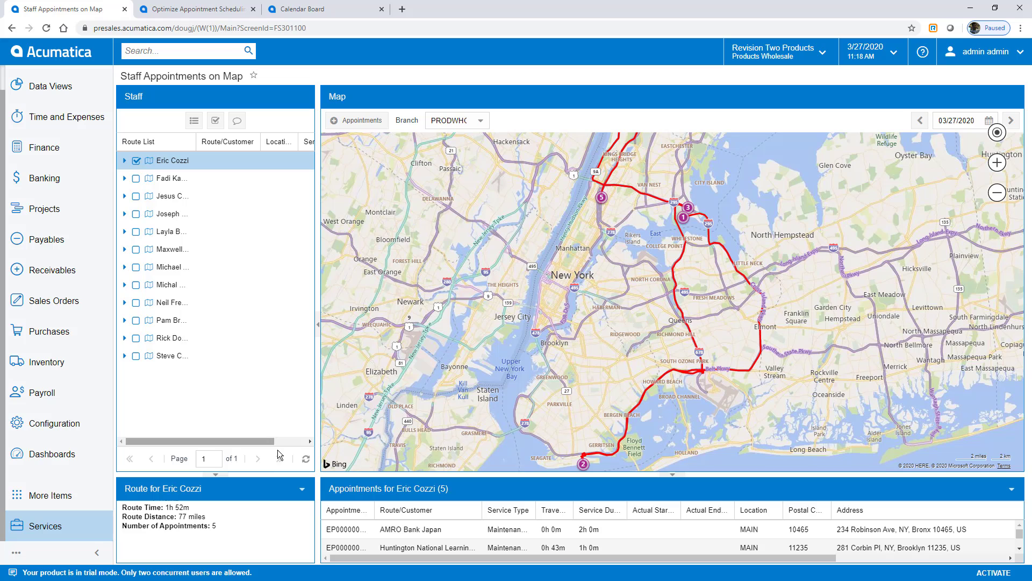
{"action": "left_click", "coordinate": [306, 460]}
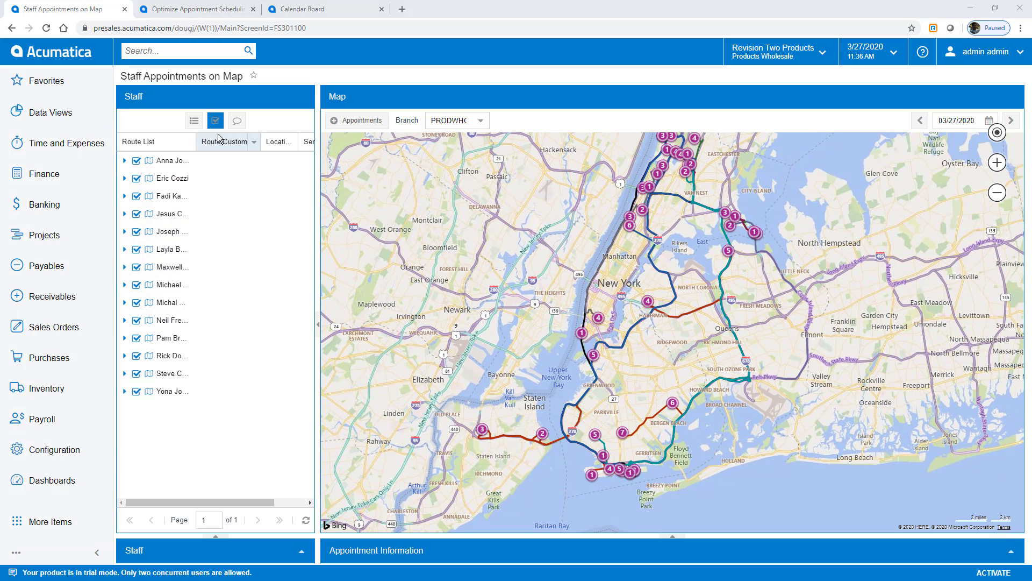
{"action": "left_click", "coordinate": [215, 120]}
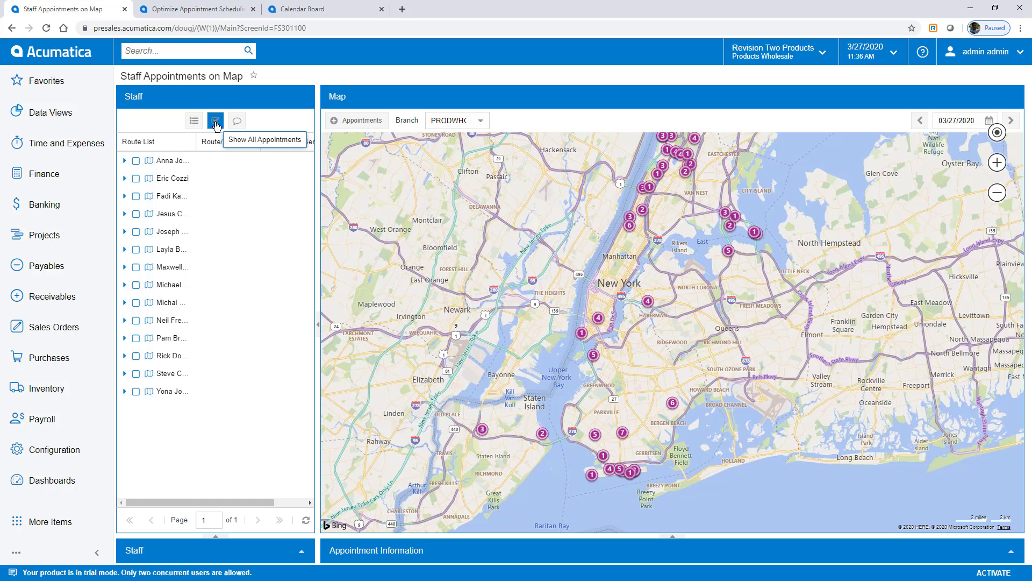
{"action": "left_click", "coordinate": [136, 179]}
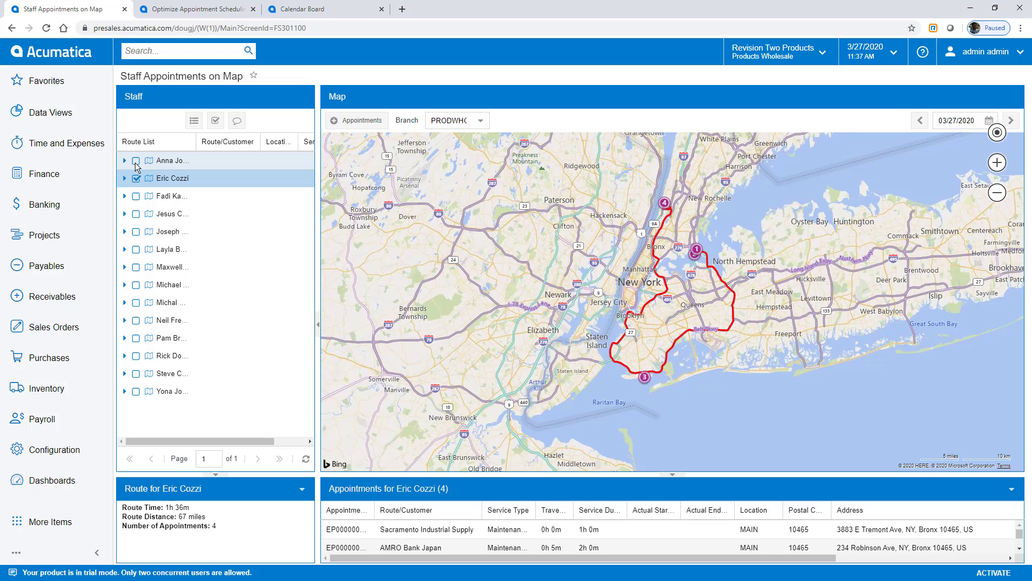
{"action": "left_click", "coordinate": [136, 161]}
{"action": "left_click", "coordinate": [136, 178]}
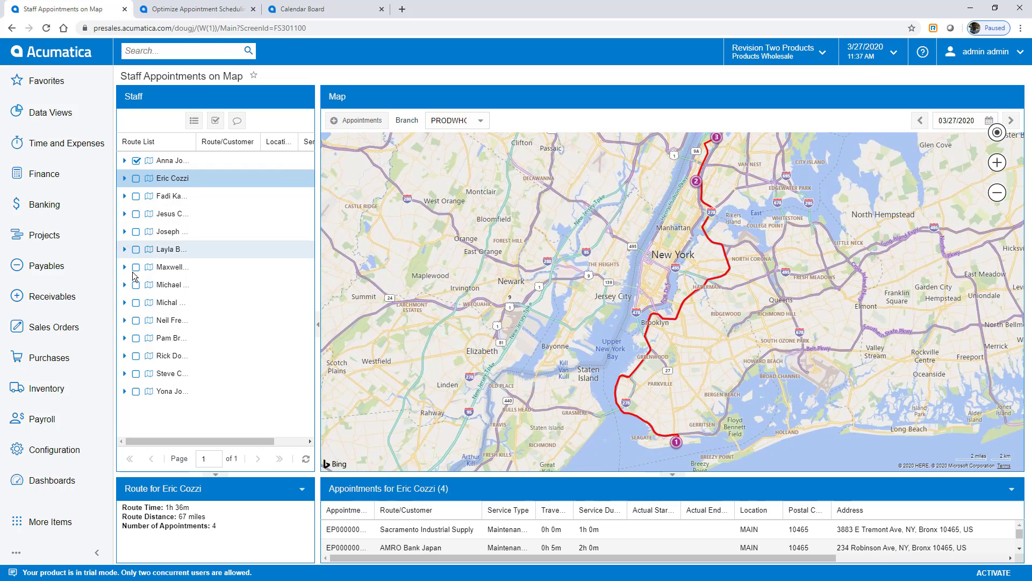
{"action": "left_click", "coordinate": [136, 391]}
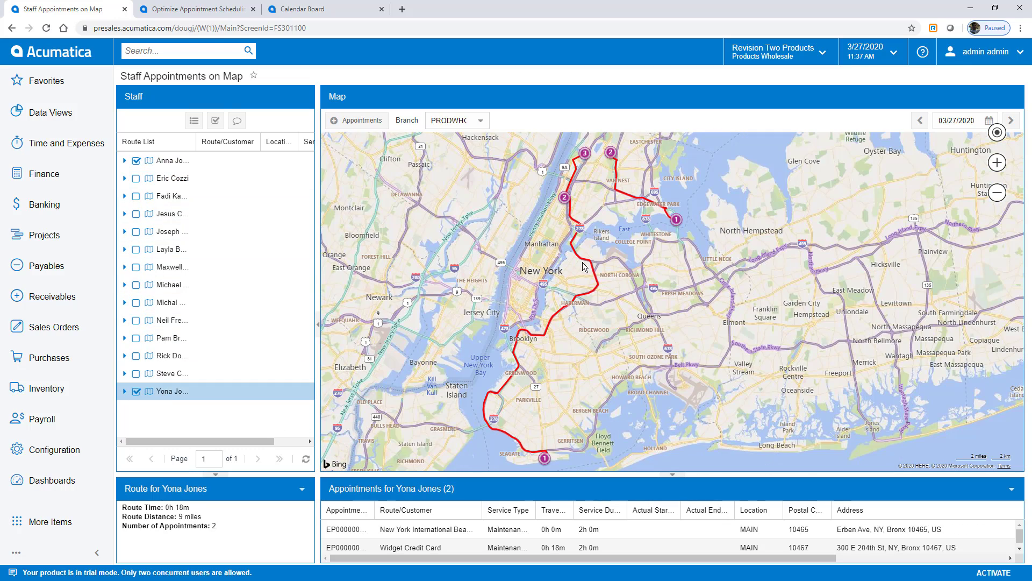